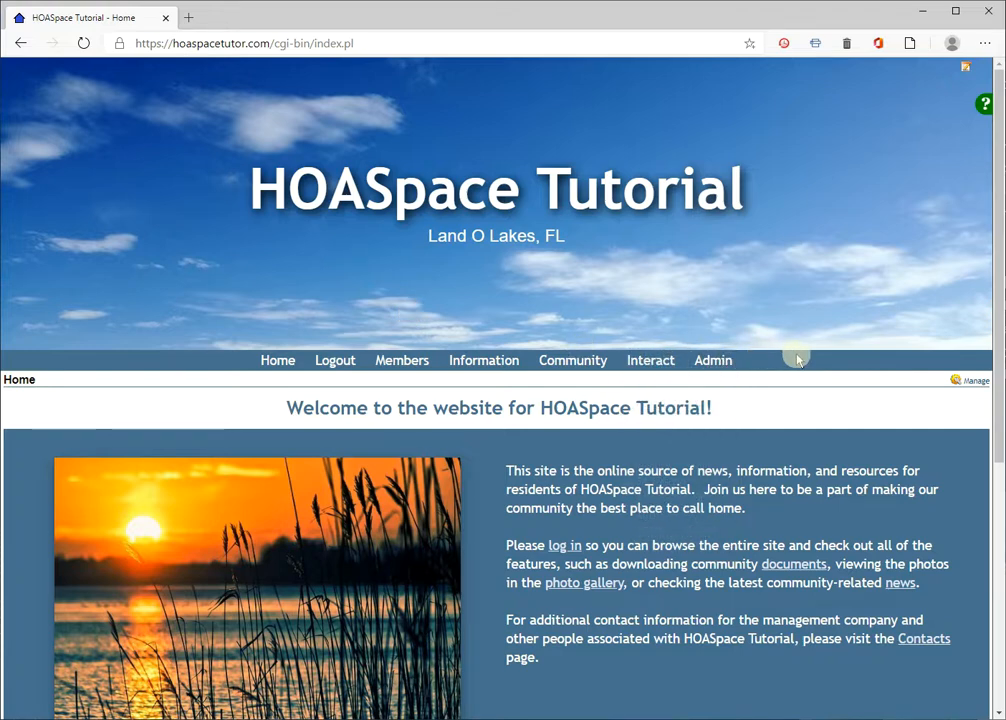
Upload Sample Document.pdf to the root folder of the site's File Manager
click(711, 360)
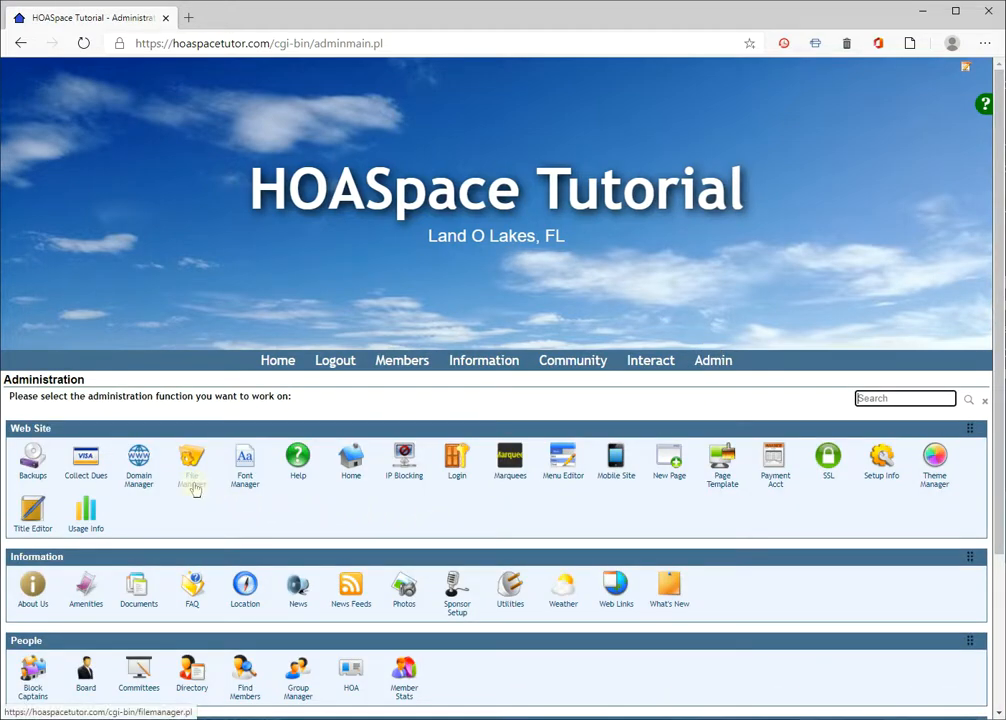
click(192, 482)
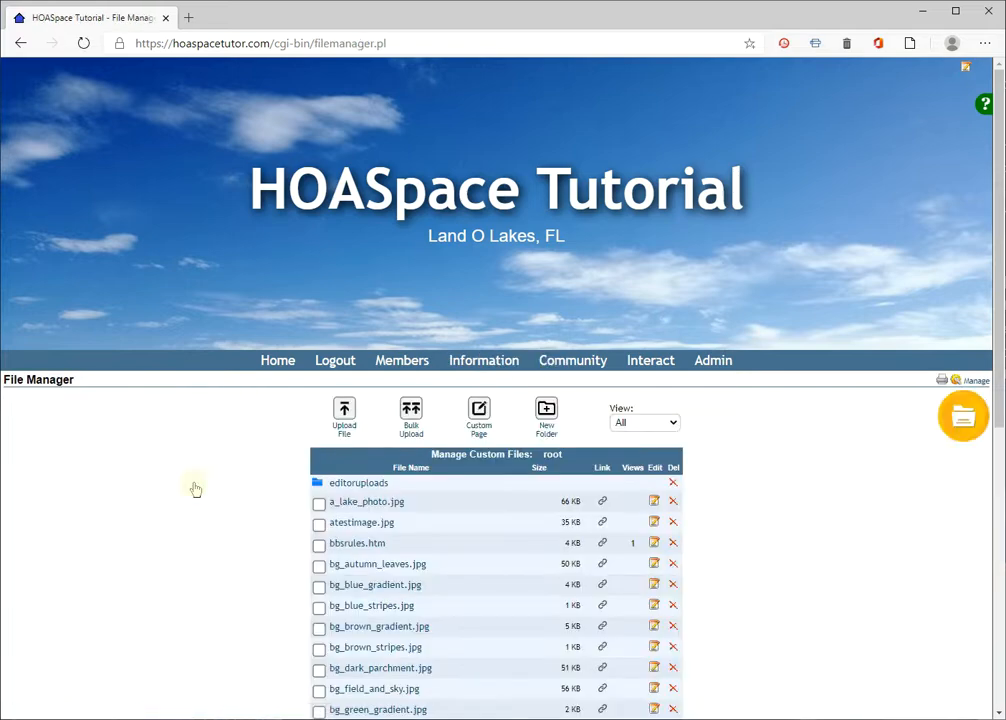
click(344, 425)
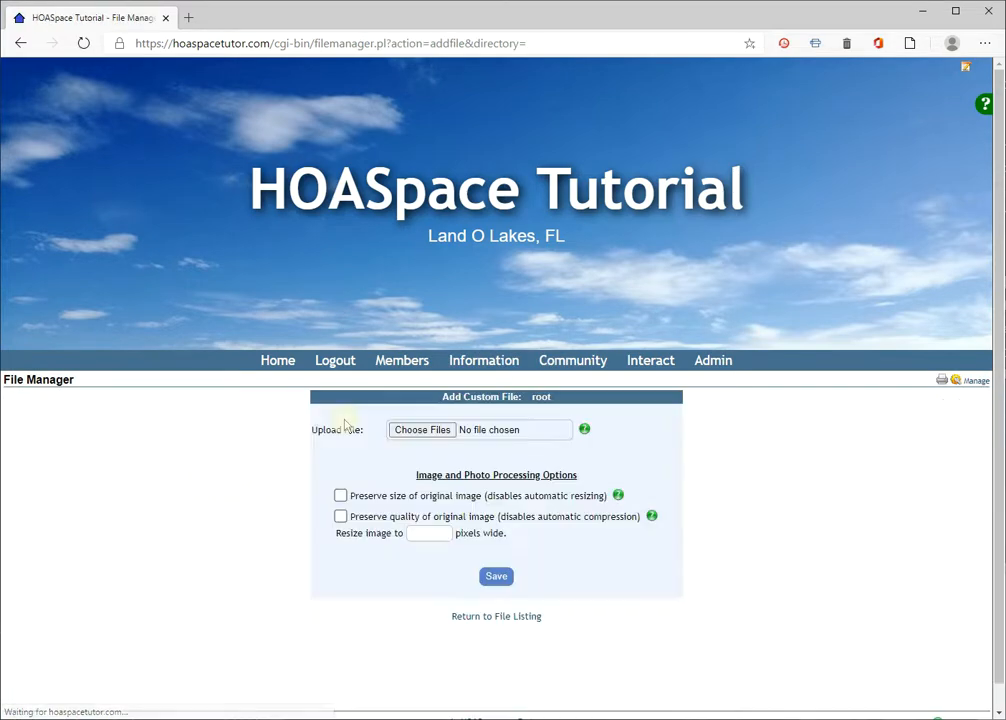
click(399, 431)
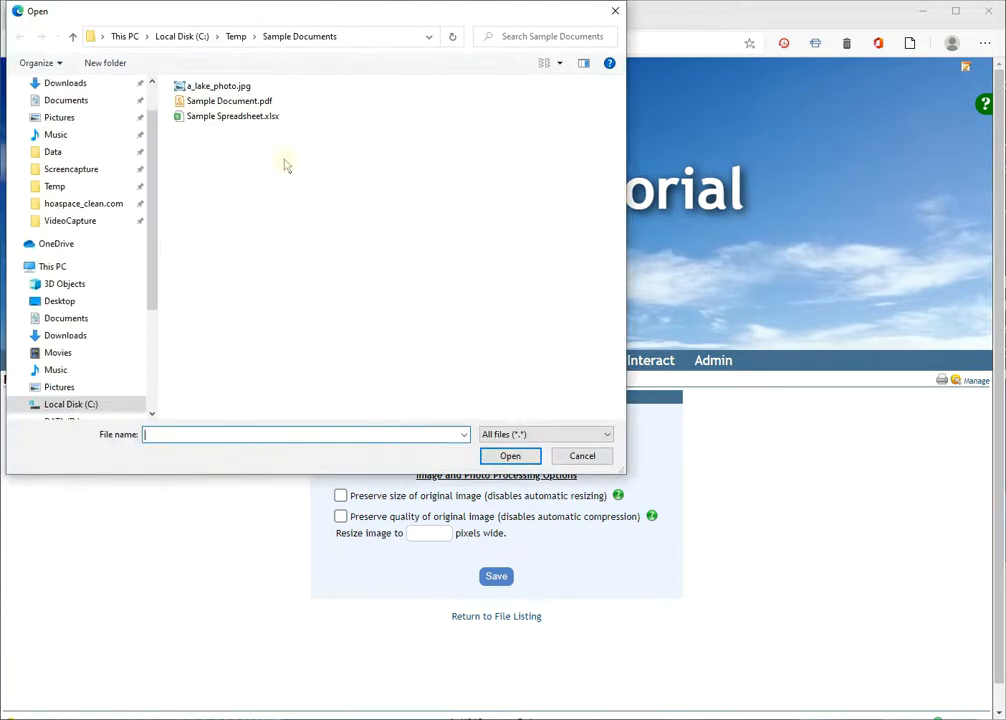
click(248, 103)
double_click(248, 103)
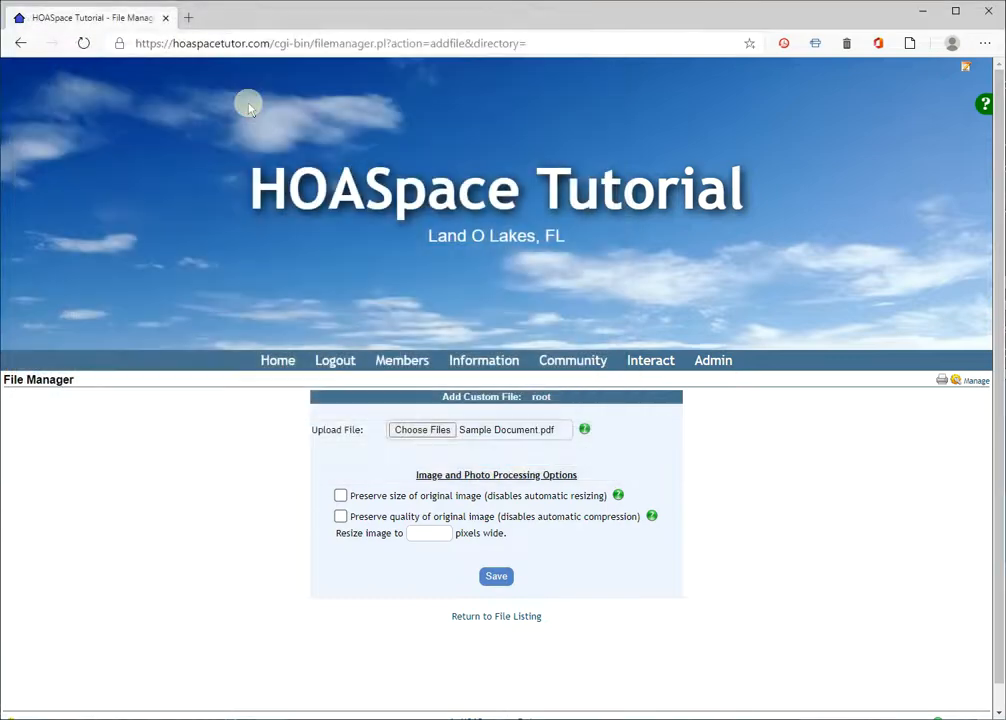
click(503, 582)
click(501, 580)
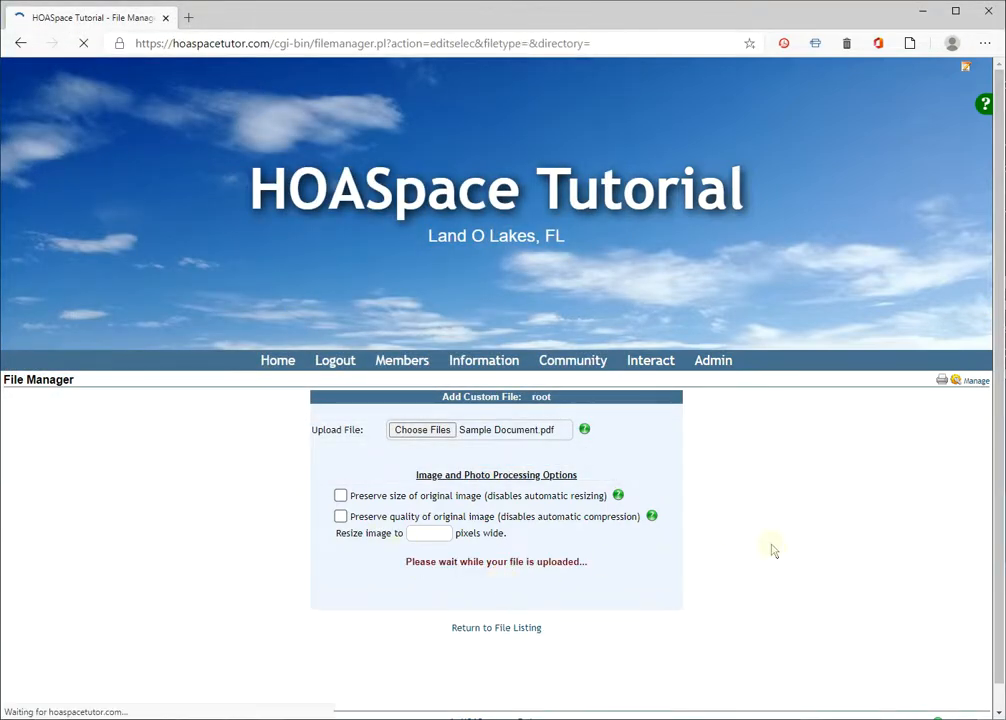
View the uploaded sample document.pdf, return to the file listing and copy the document's link from there
scroll(718, 547, down, 10)
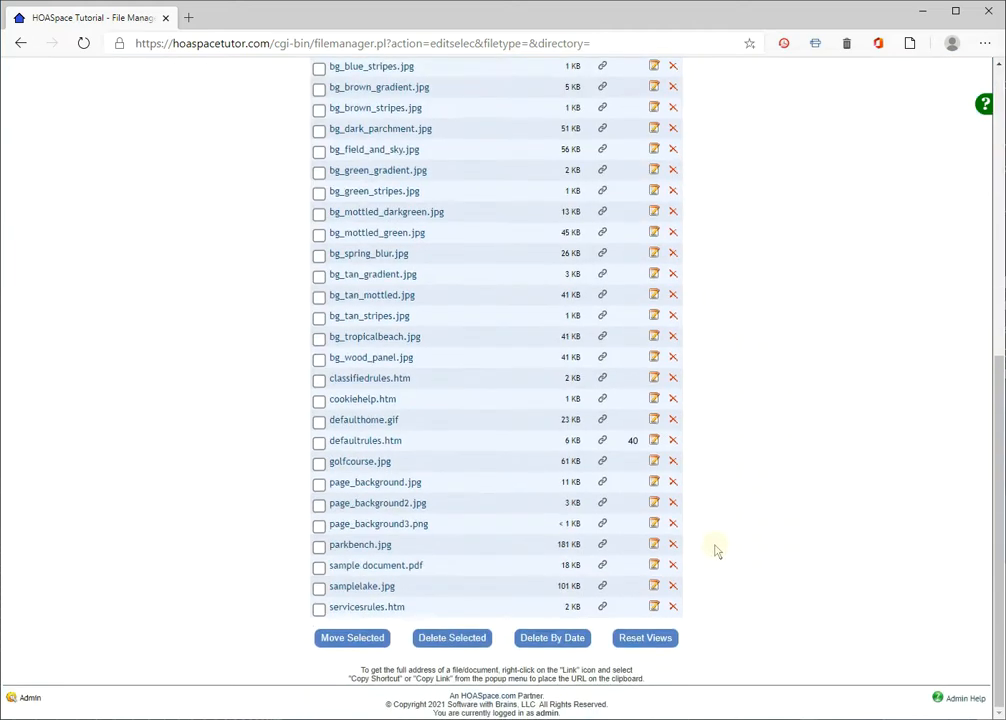
click(400, 570)
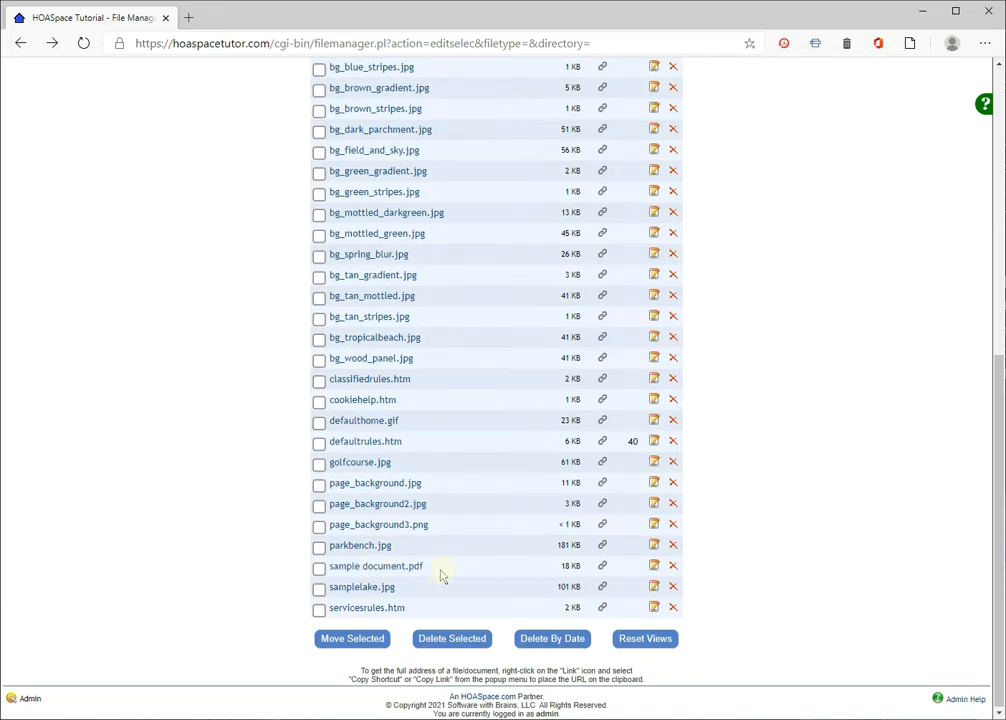
right_click(602, 568)
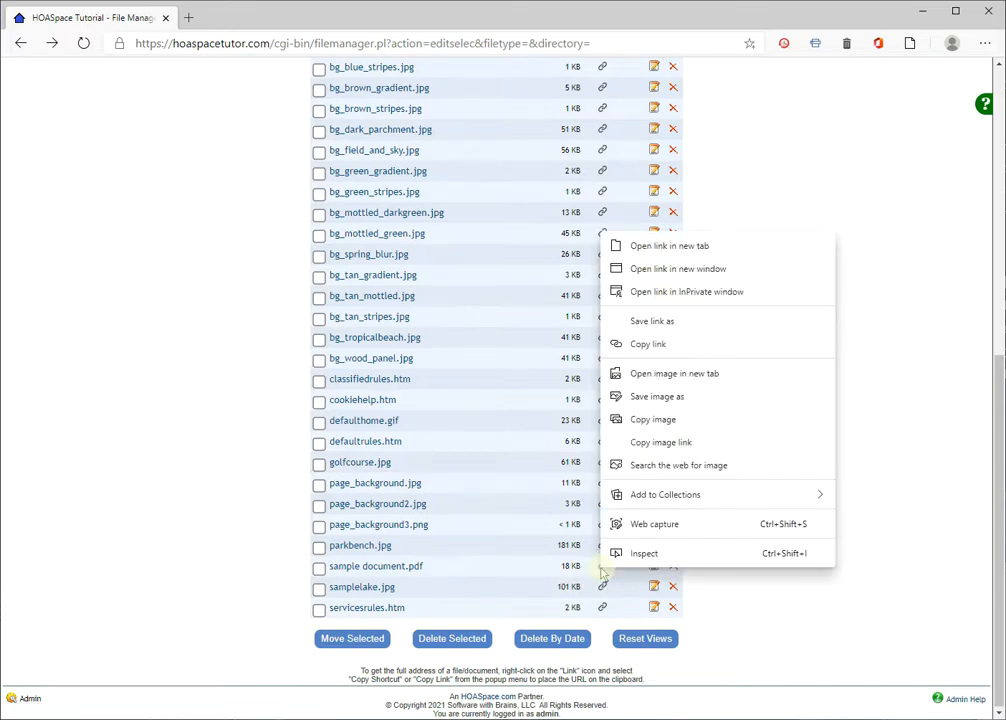
click(659, 349)
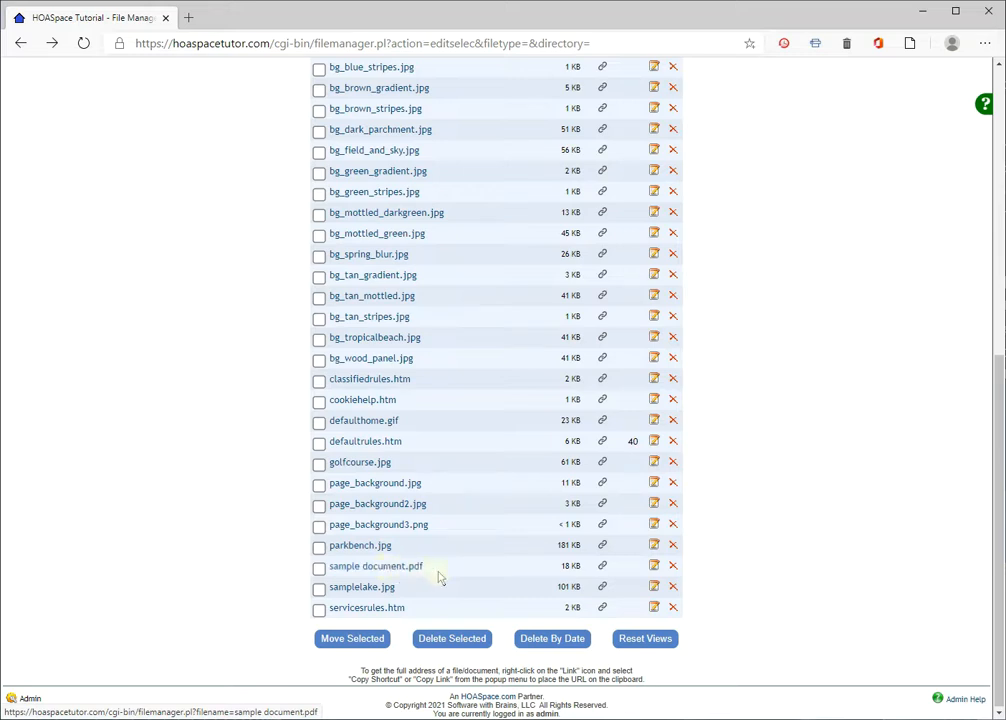
Open the properties of sample document.pdf and copy the link given there for viewing the document
click(657, 569)
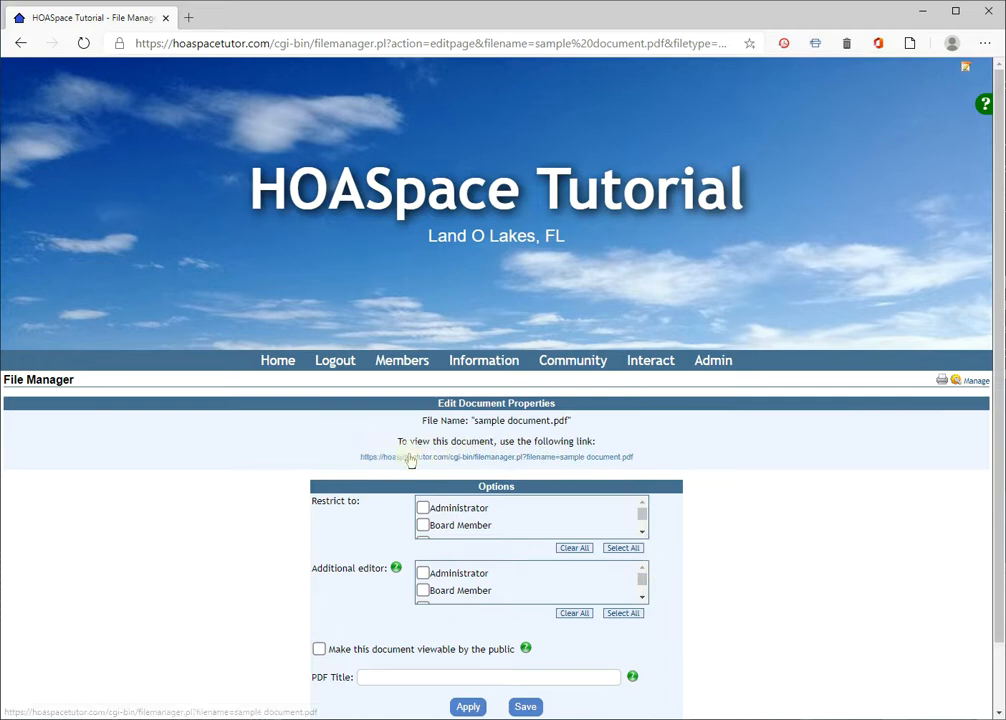
right_click(526, 457)
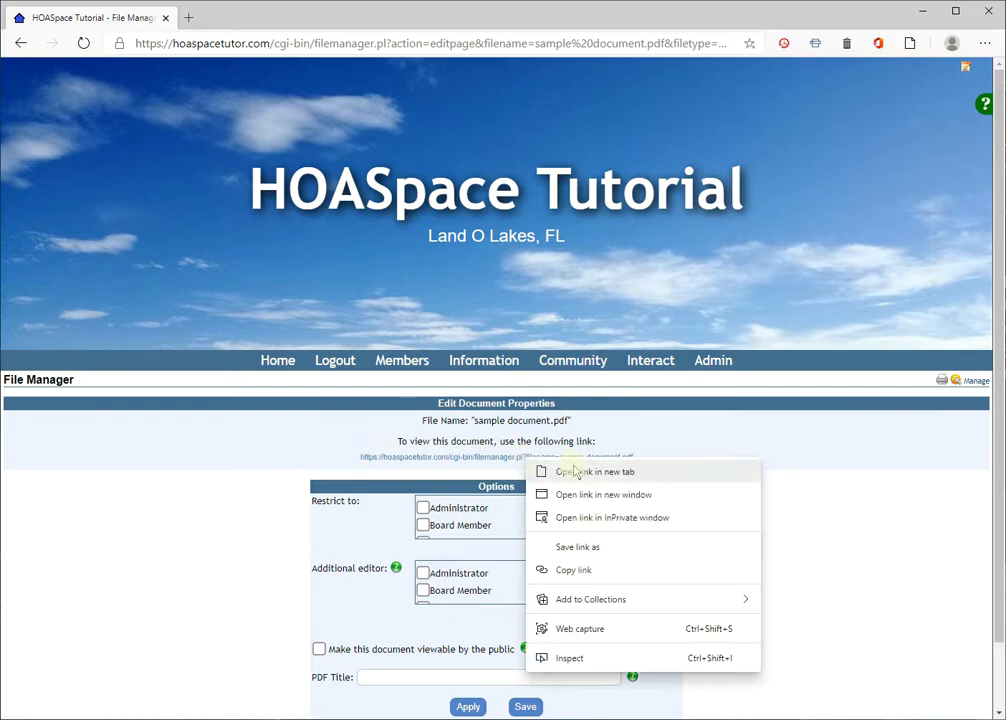
click(576, 571)
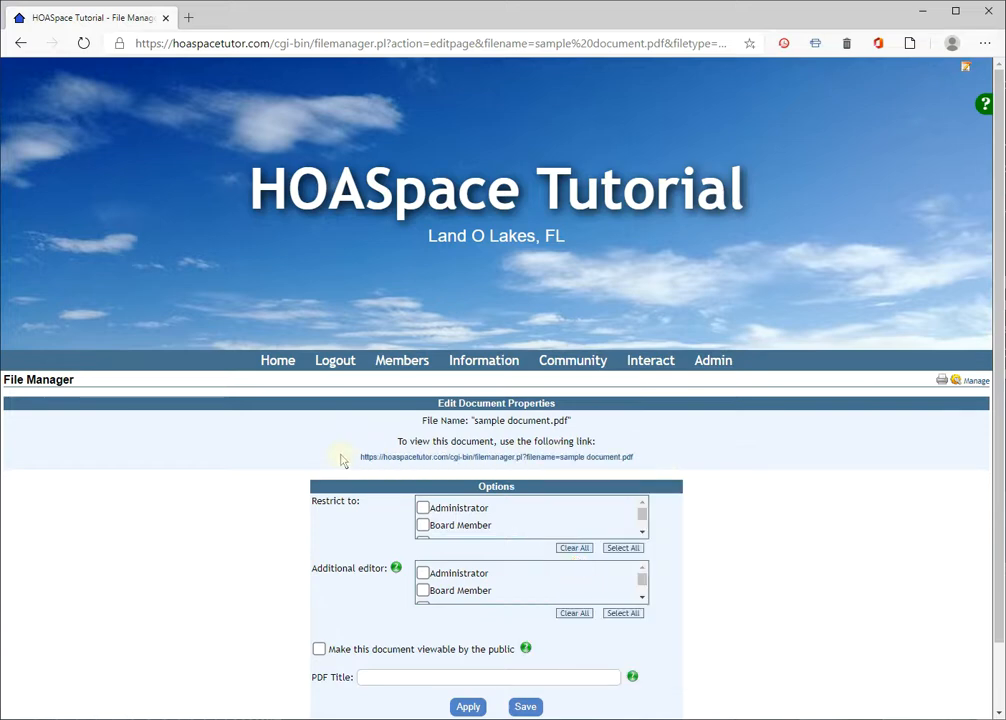
scroll(395, 480, down, 1)
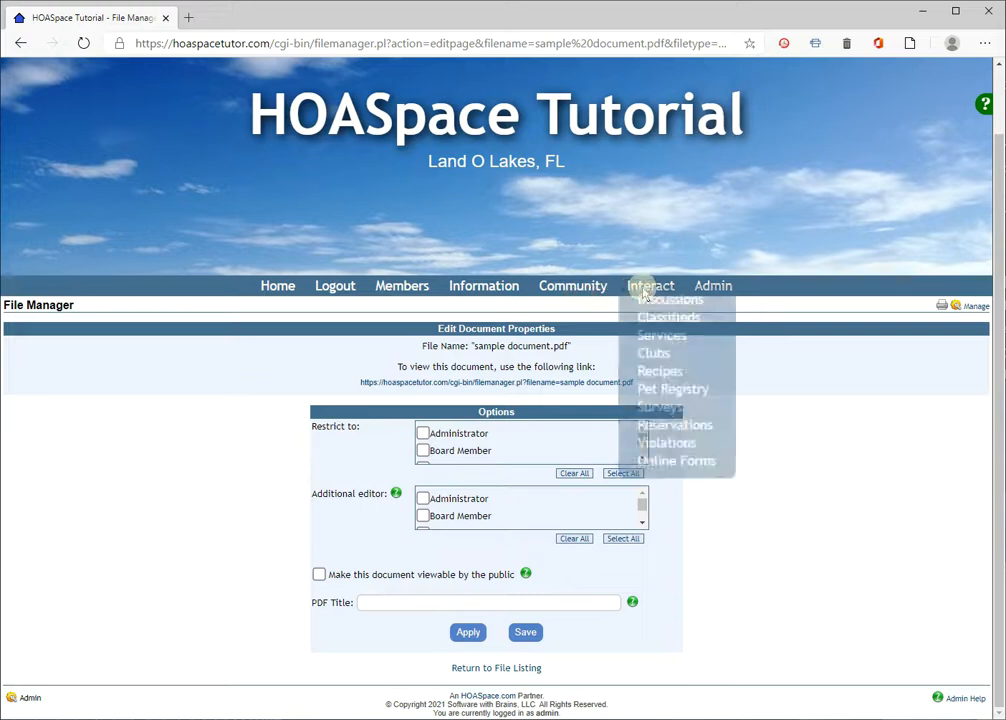
Create a new story in the News management area and title it "News Story with Document Link"
mouse_move(583, 290)
click(564, 327)
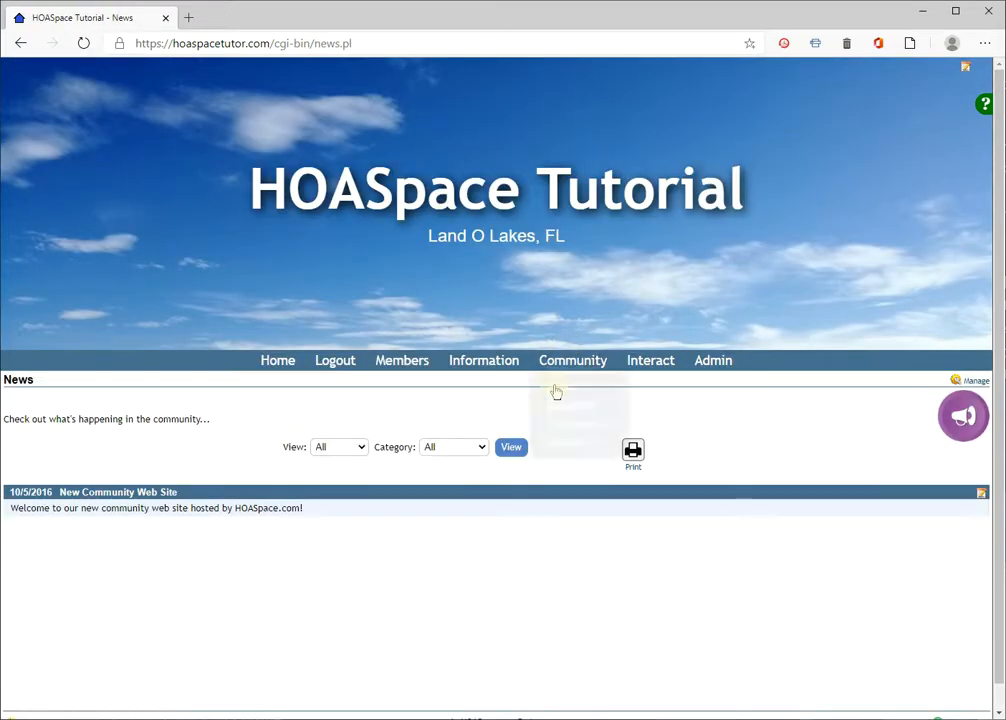
click(972, 381)
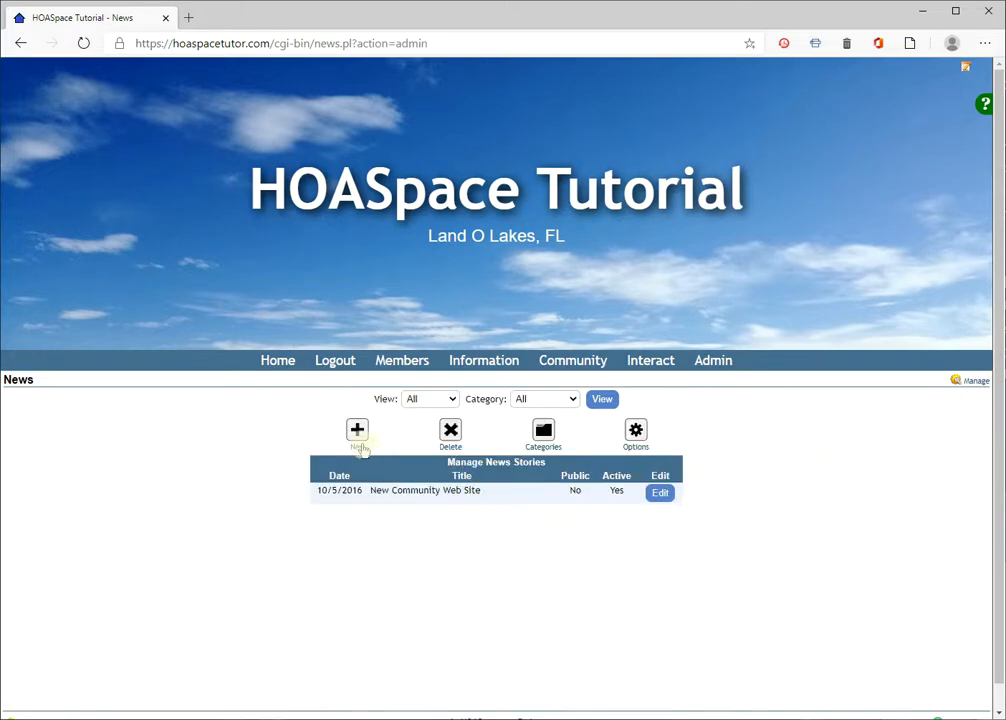
click(357, 432)
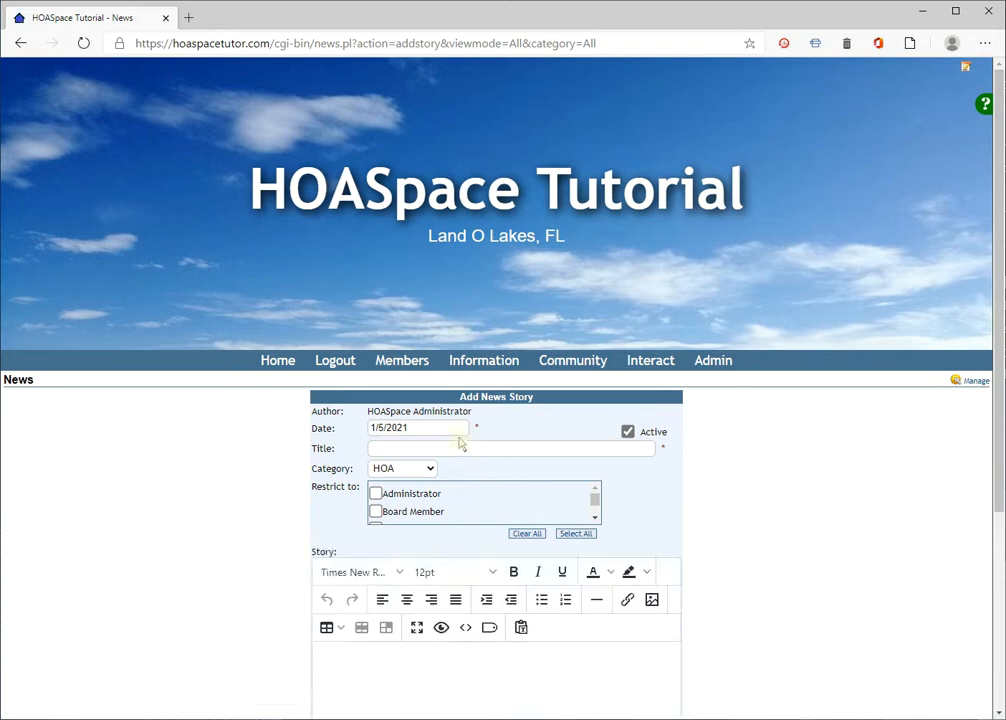
click(443, 449)
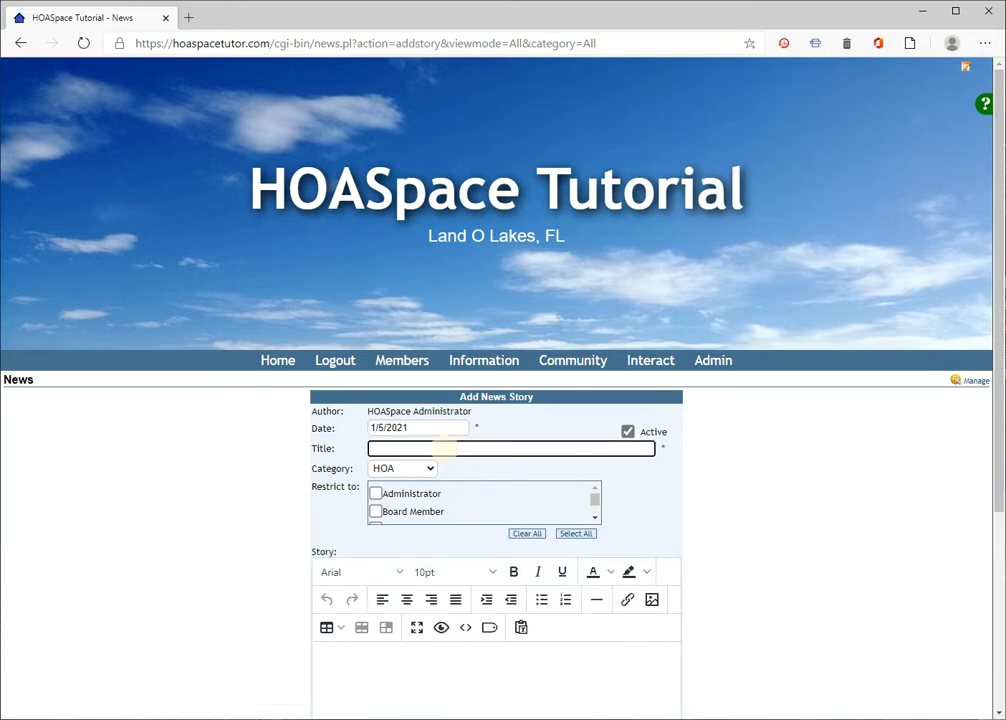
text(News Story with Document Link)
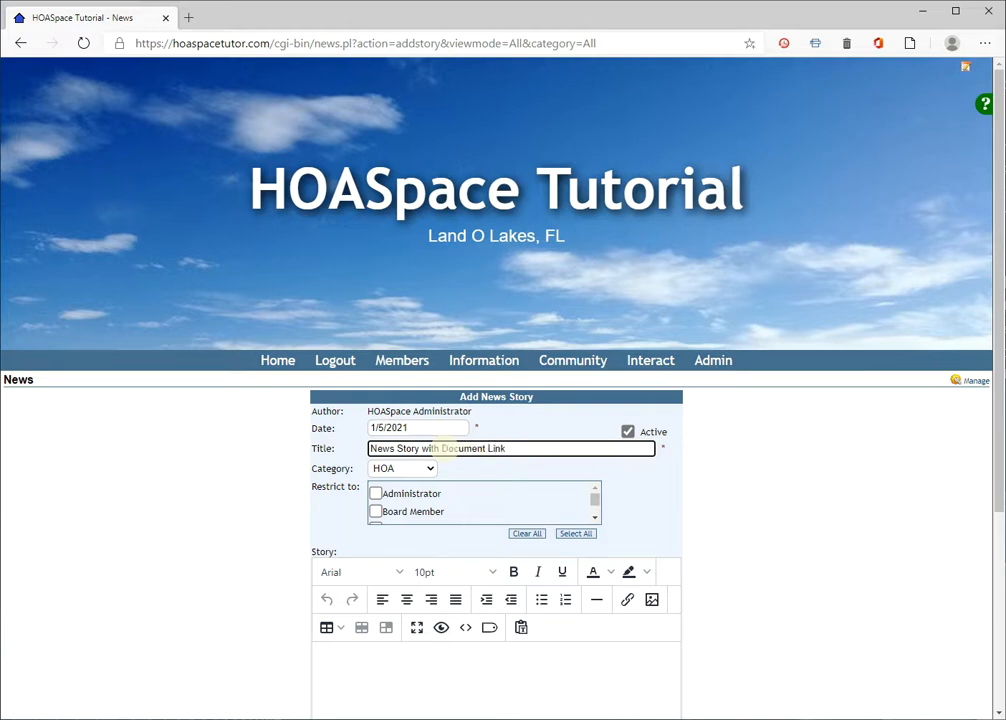
Enter "Here is the story, and here is the document" as the story text
scroll(651, 498, down, 1)
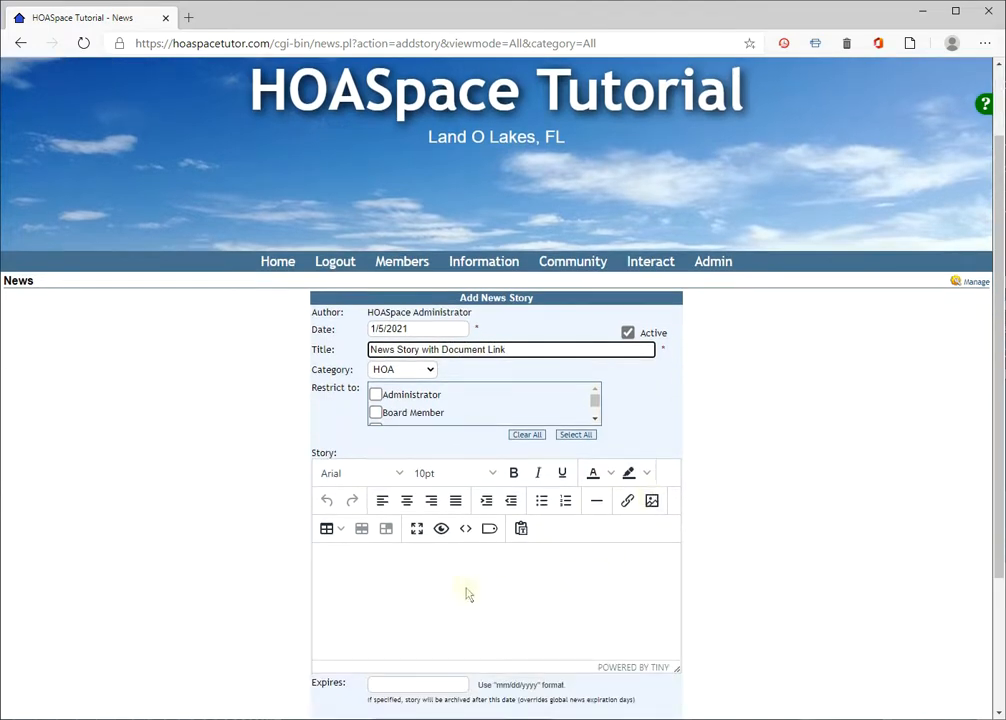
click(362, 559)
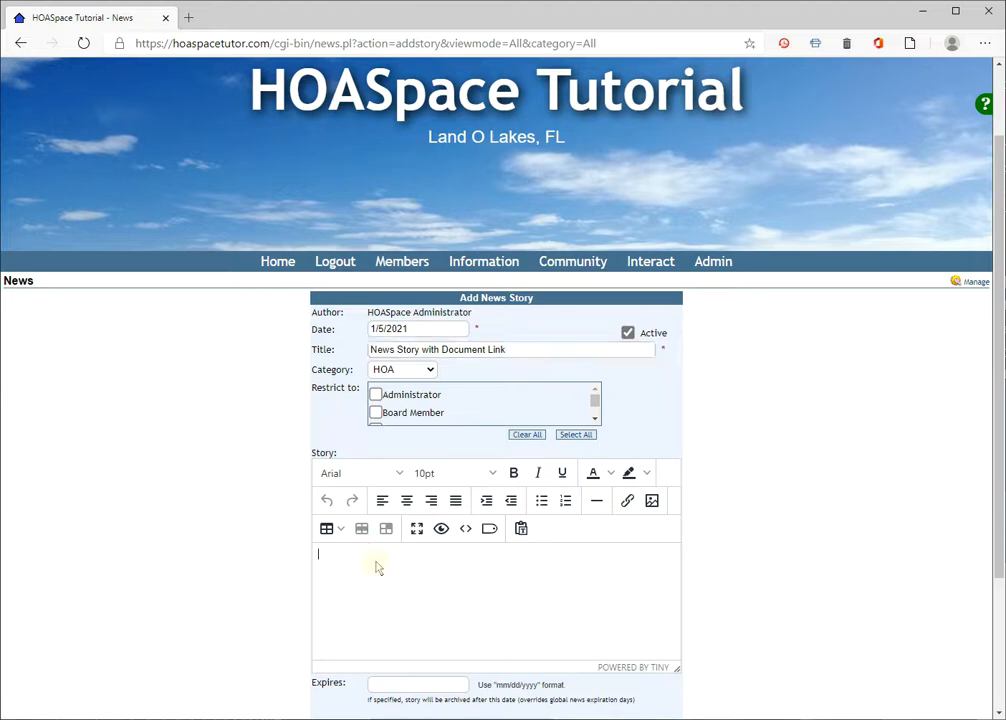
text(Here is the story, and here is the document.)
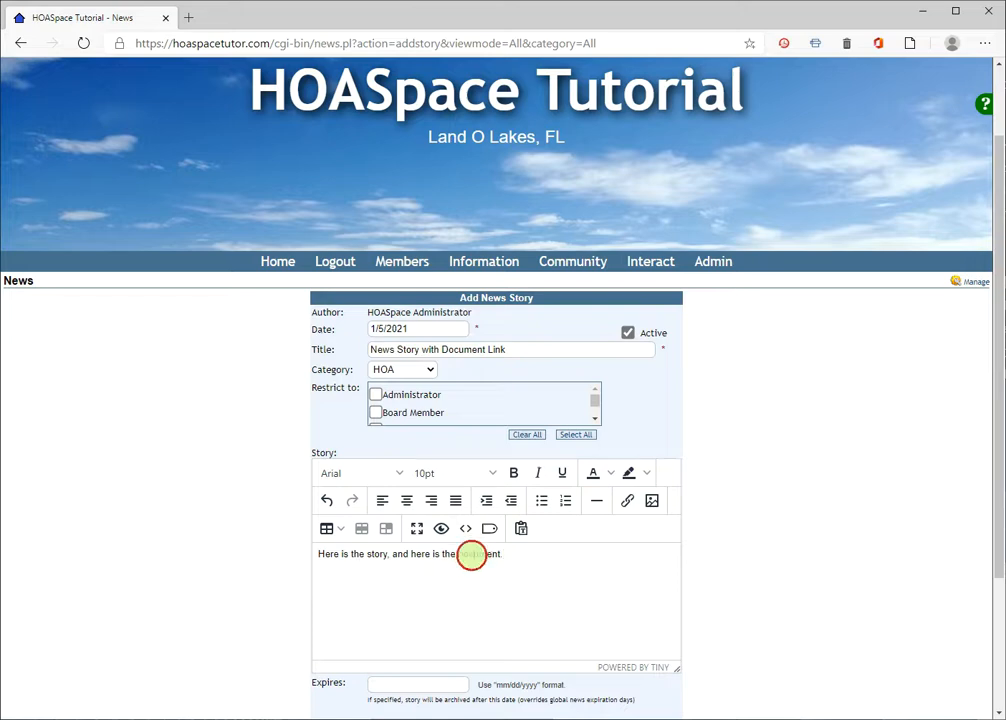
Link the word "document" to the copied sample document.pdf URL and end the sentence with a period
double_click(468, 555)
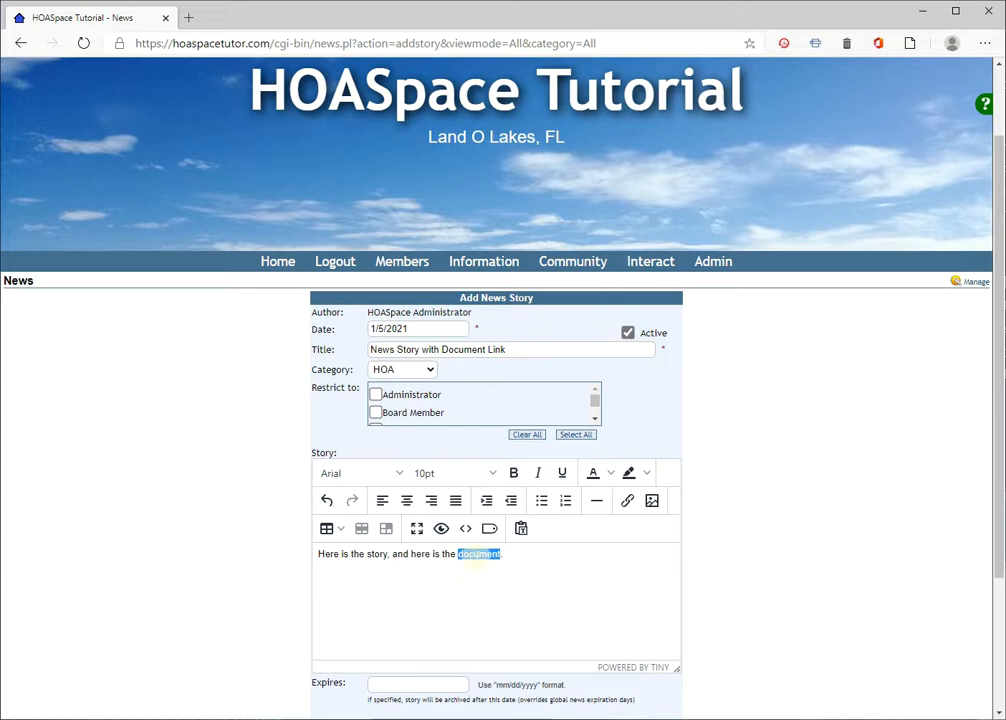
click(628, 502)
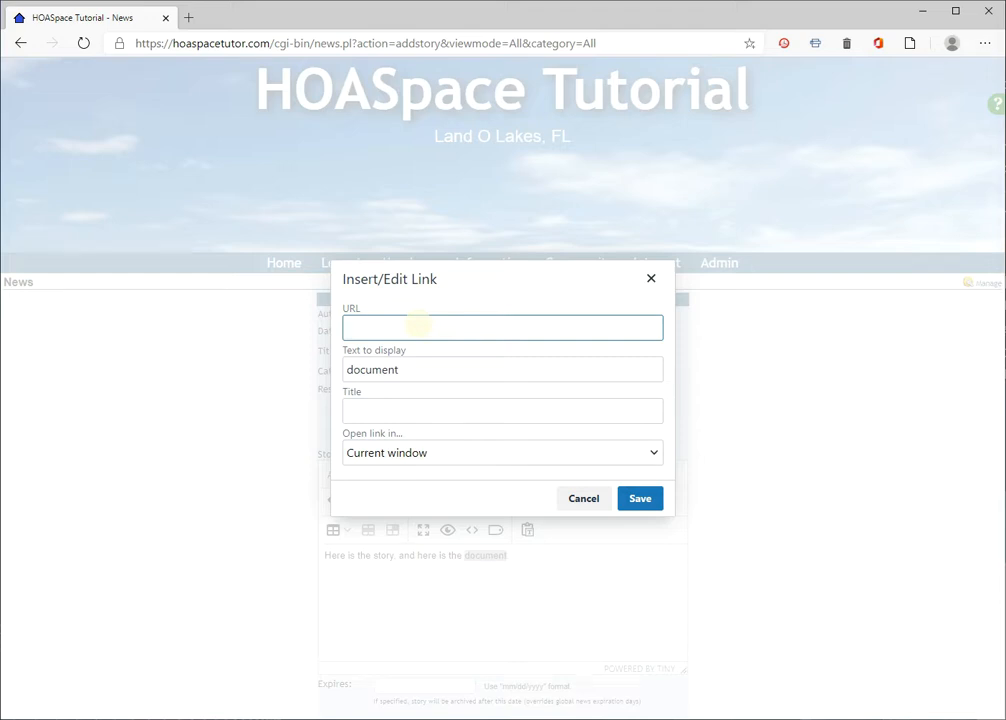
key(ctrl+v)
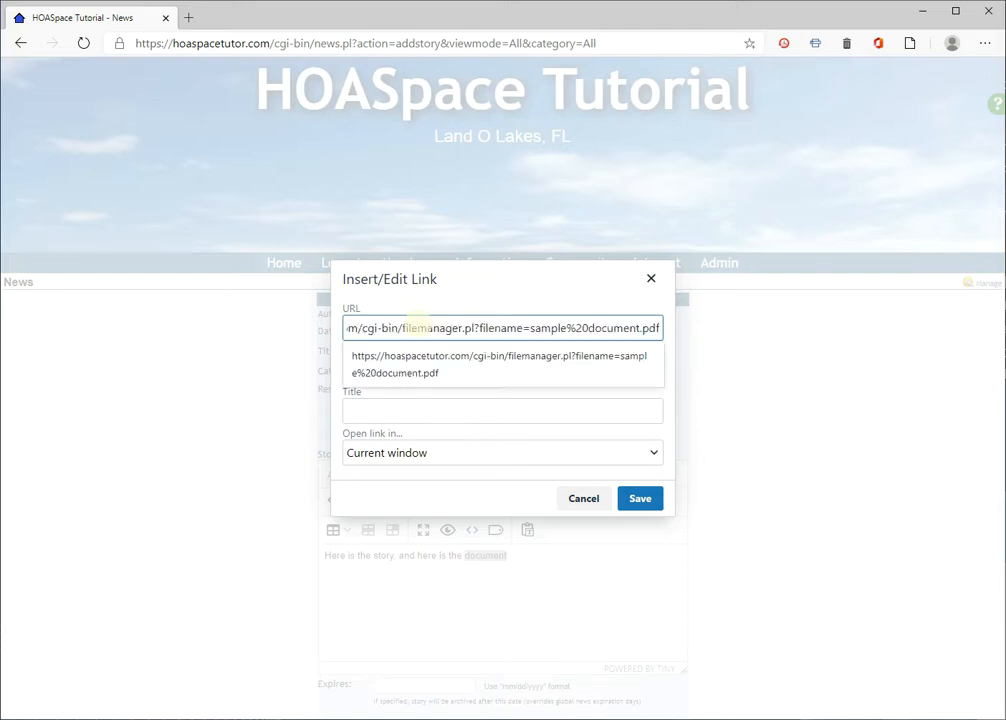
key(Home)
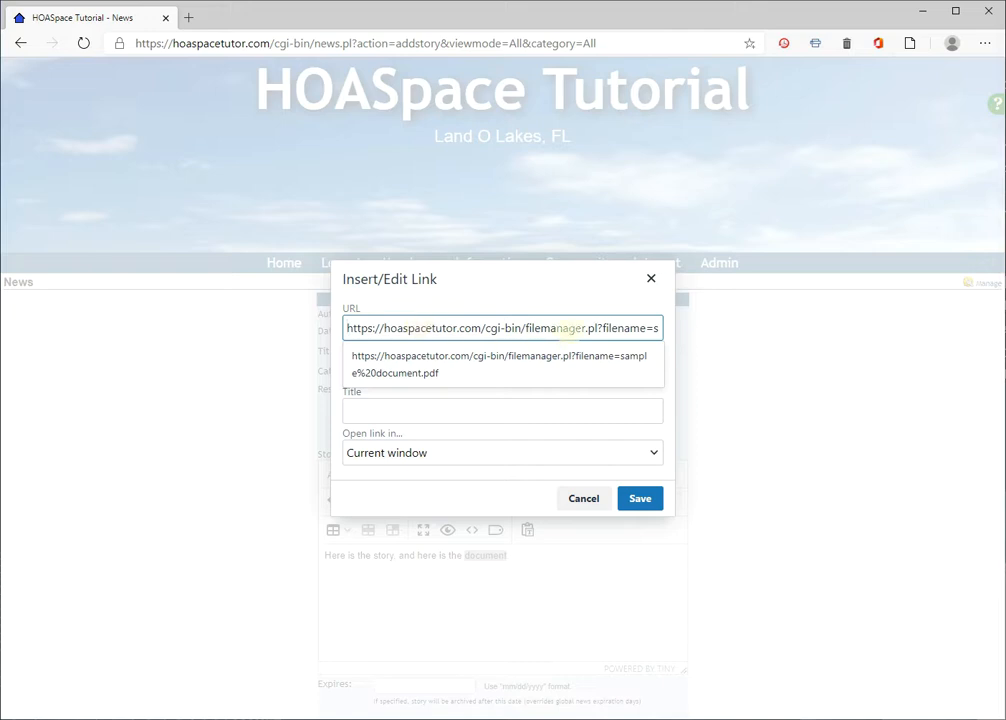
click(463, 503)
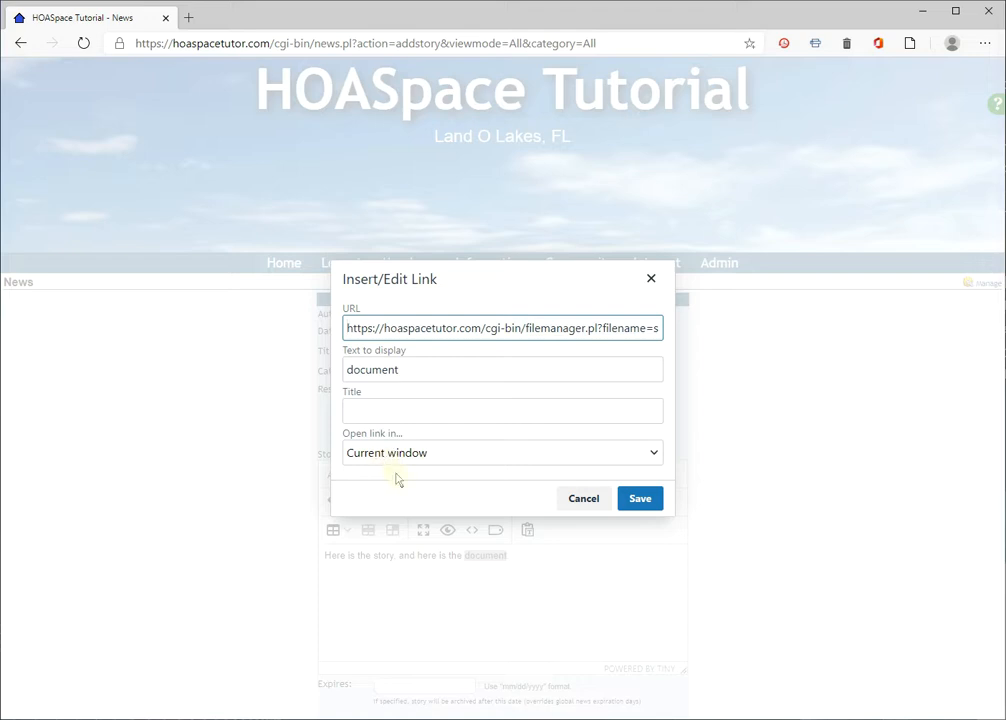
click(640, 500)
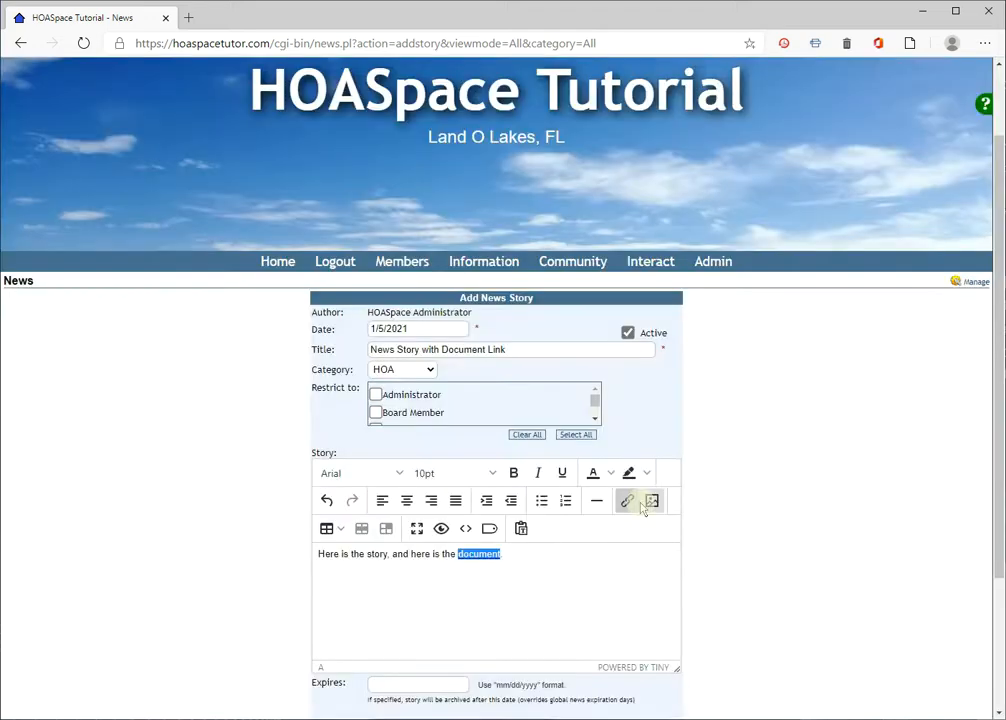
click(541, 568)
text(.)
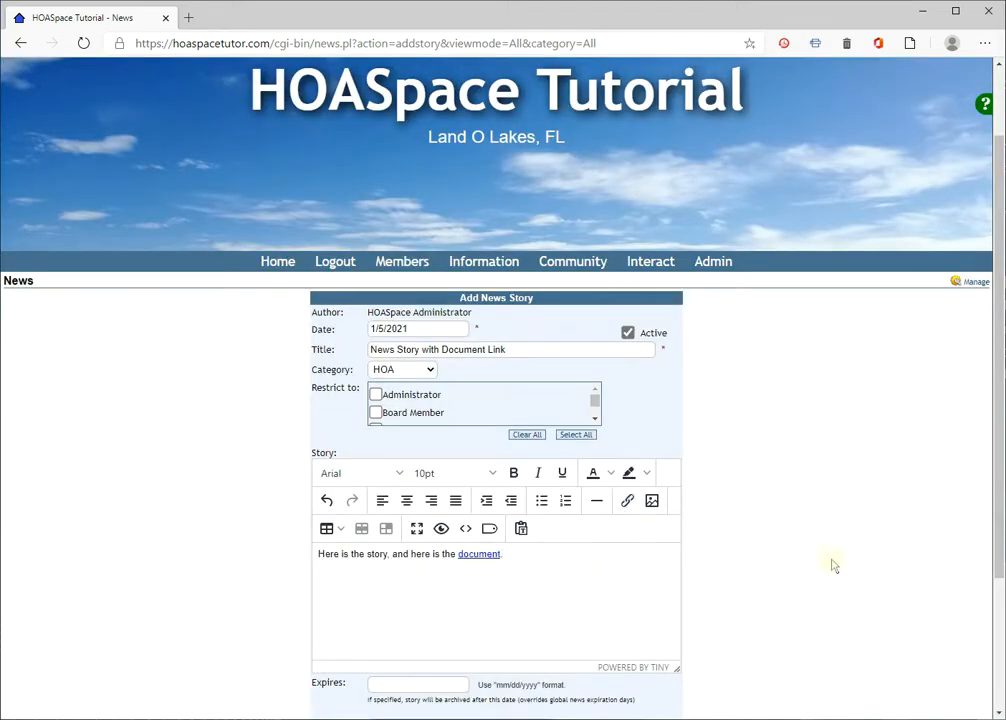
Turn off notifying members subscribed to News notifications and save the news story
scroll(833, 566, down, 2)
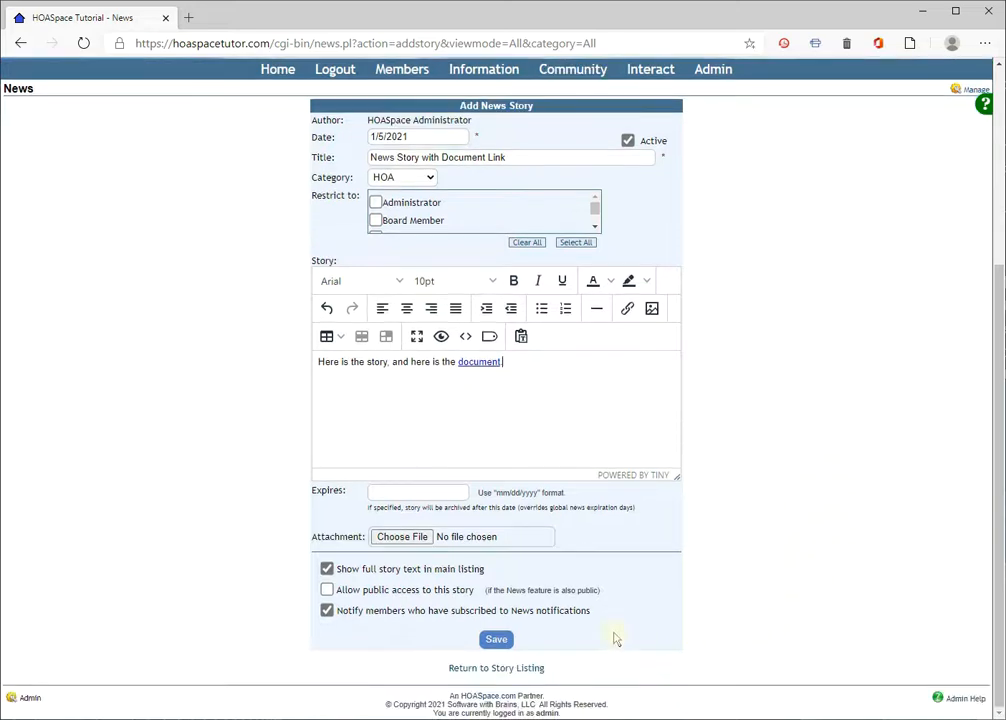
click(334, 612)
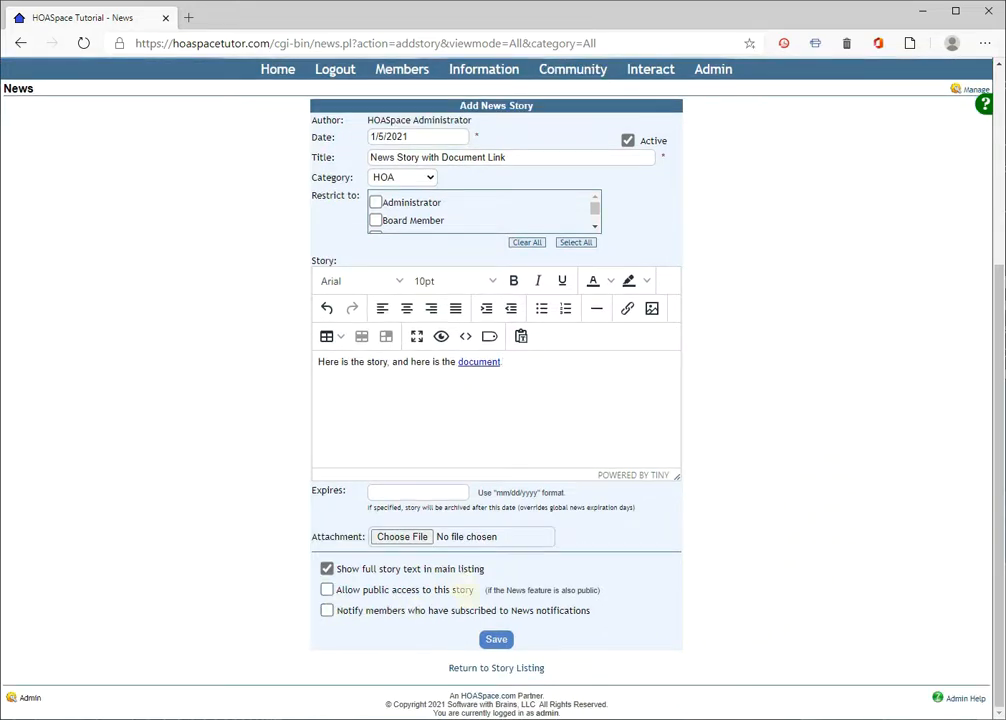
click(496, 639)
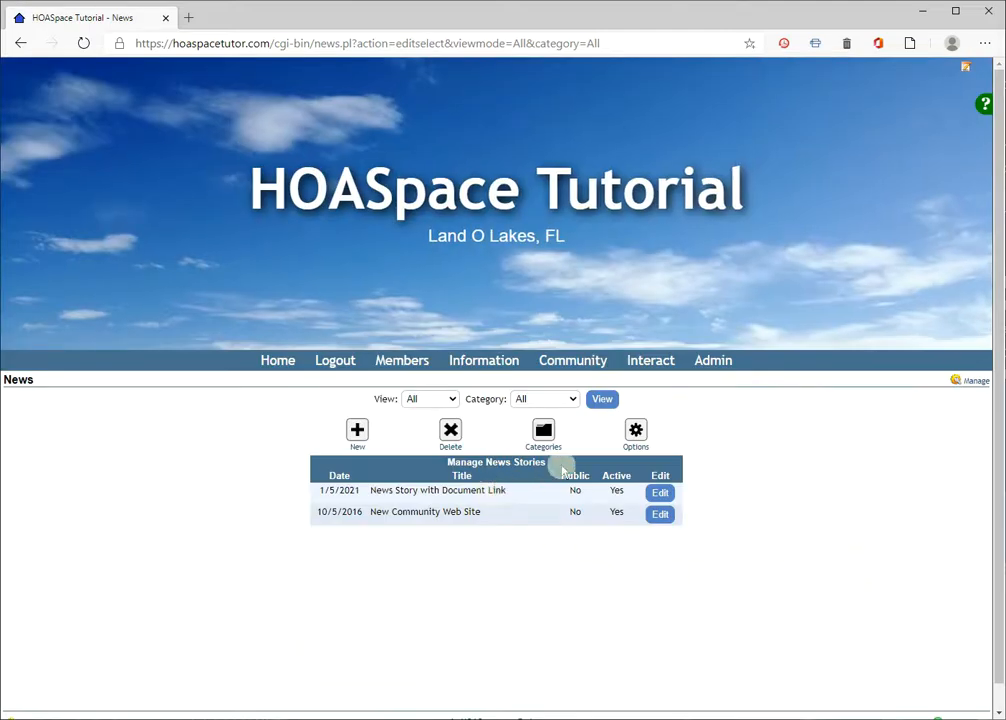
Check the document link of the new story on the community News page and return to that page
mouse_move(585, 368)
click(565, 402)
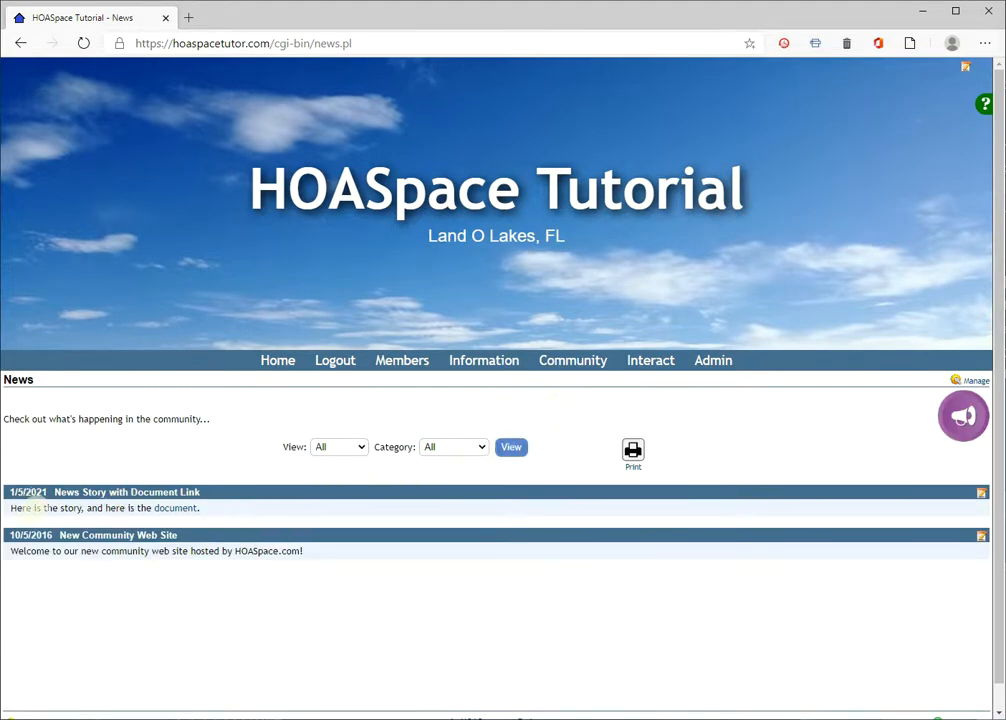
click(177, 512)
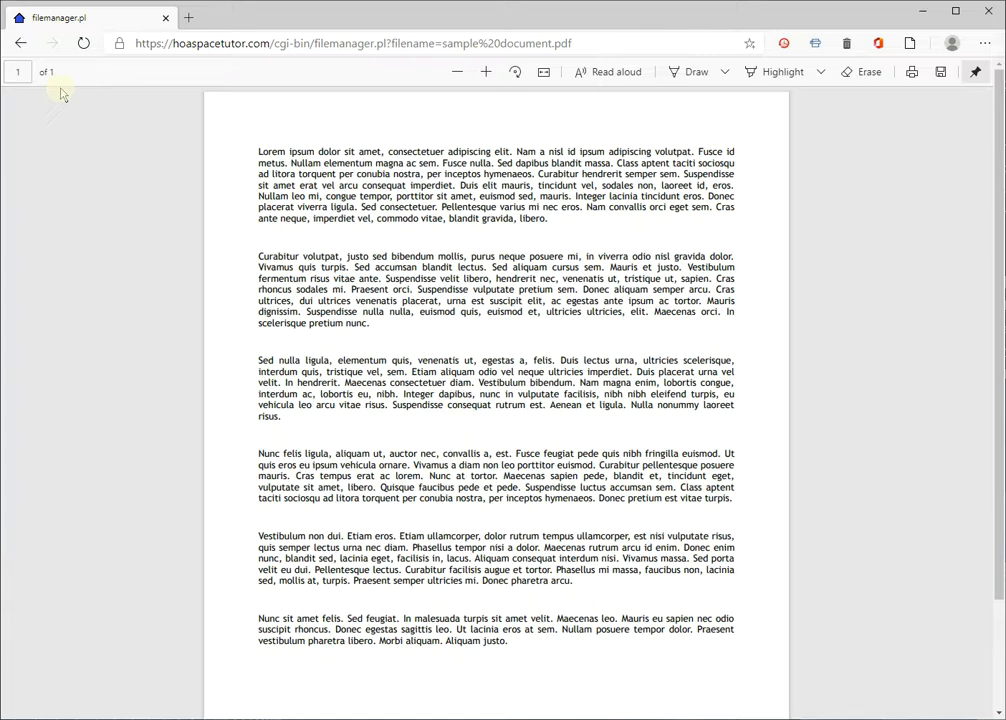
click(21, 43)
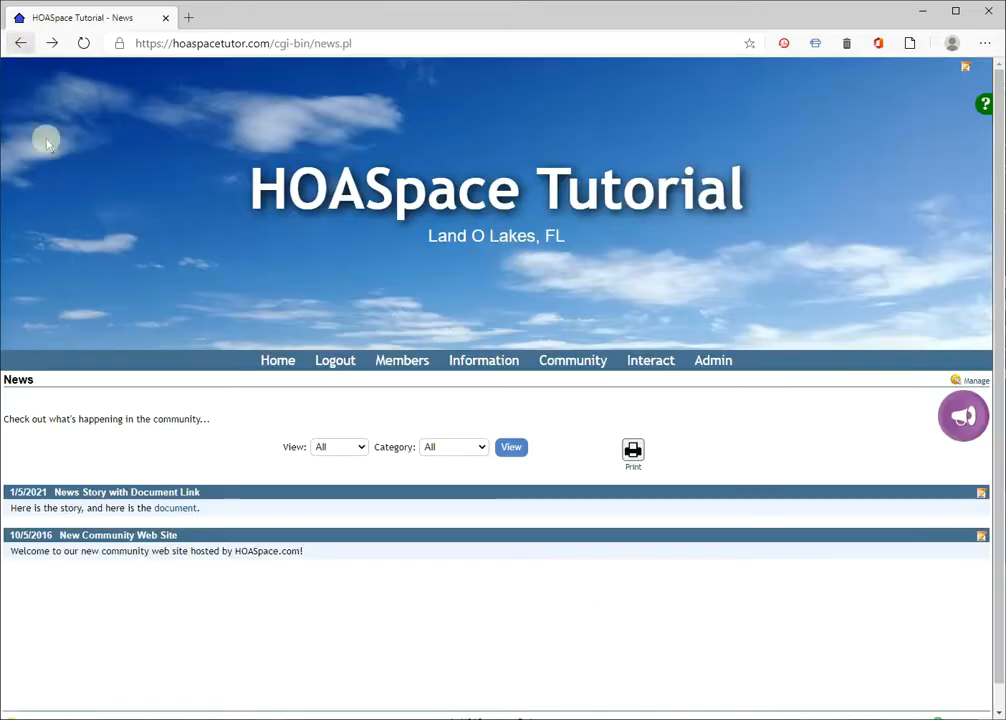